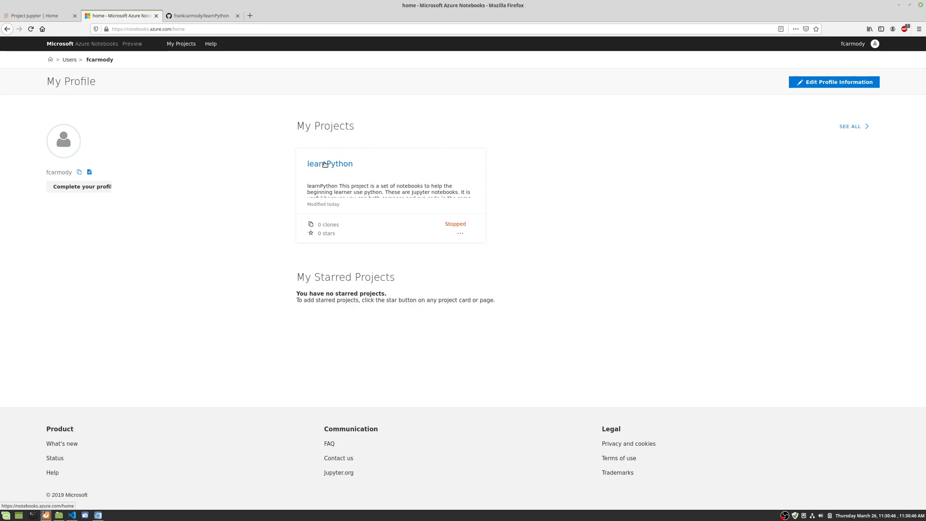
Open the learnPython project from My Projects to show its notebook list
left_click(192, 44)
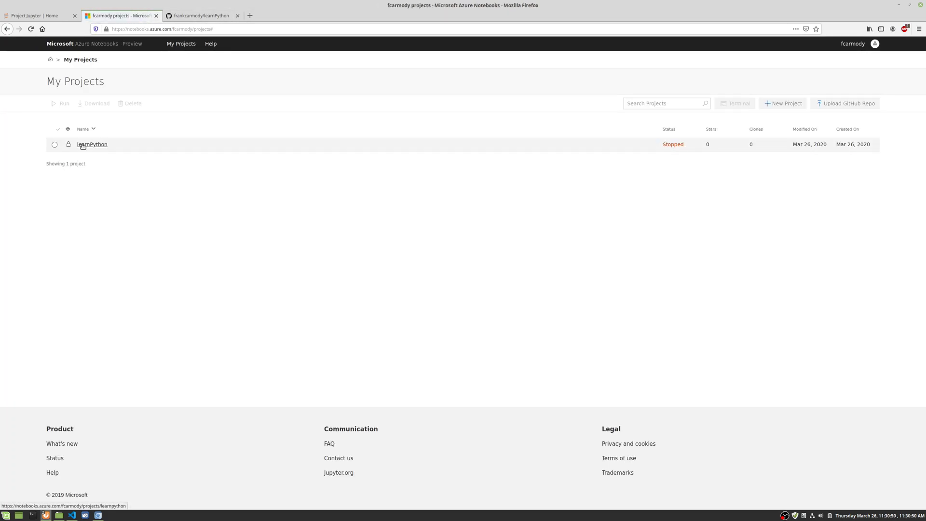
left_click(84, 145)
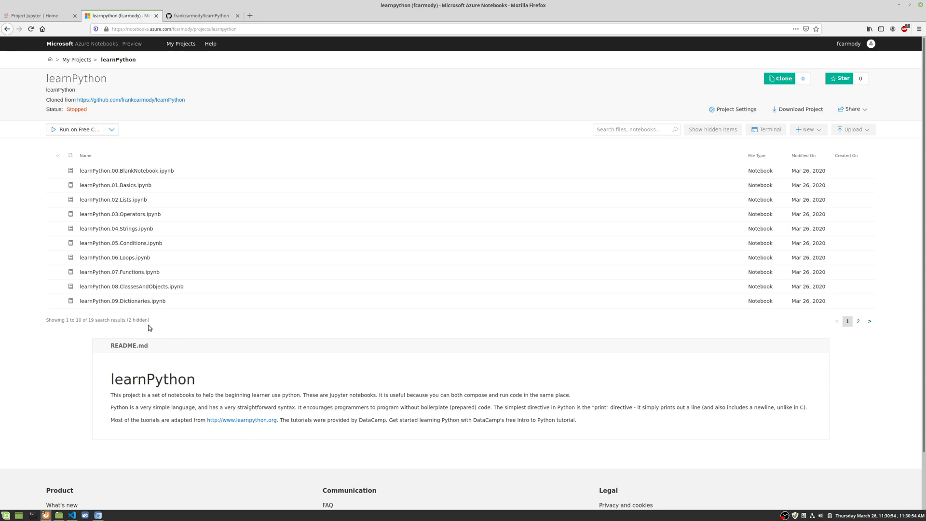
Launch learnPython.01.Basics.ipynb from the learnPython project's file list
left_click(138, 189)
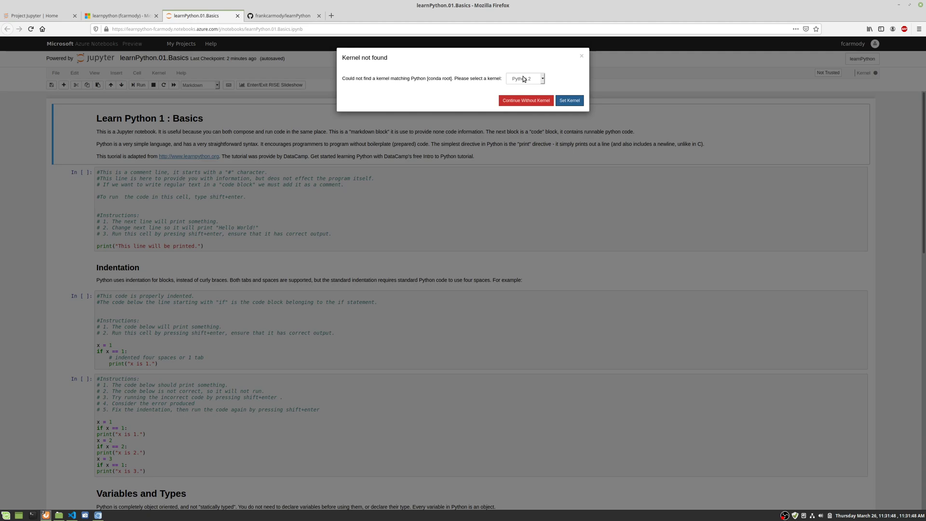
Review the kernel choices in the Kernel not found dialog, then continue without a kernel
left_click_drag(426, 78, 453, 79)
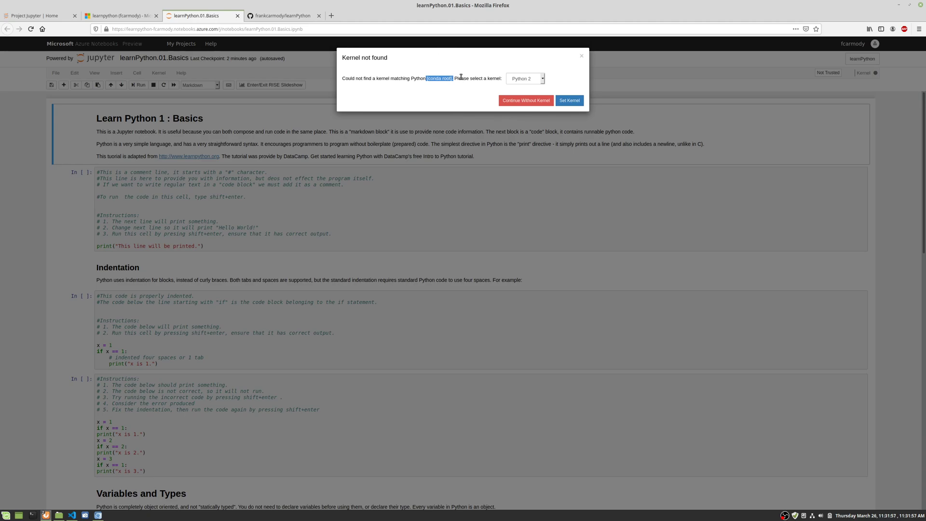
left_click(513, 81)
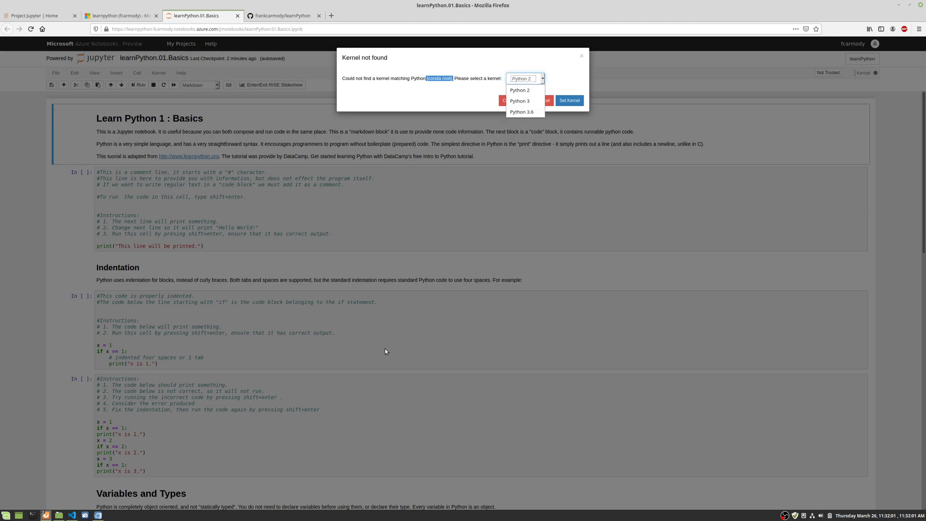
left_click(398, 65)
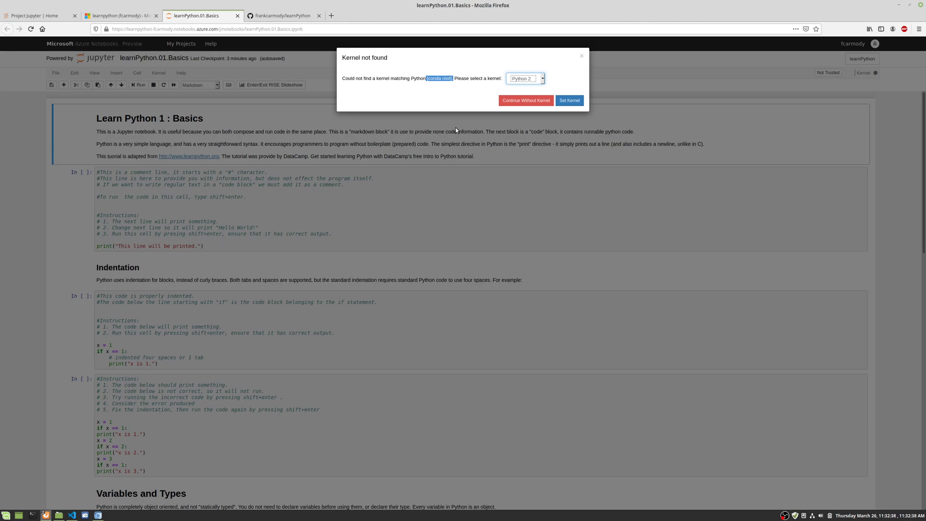
left_click(540, 81)
left_click(529, 100)
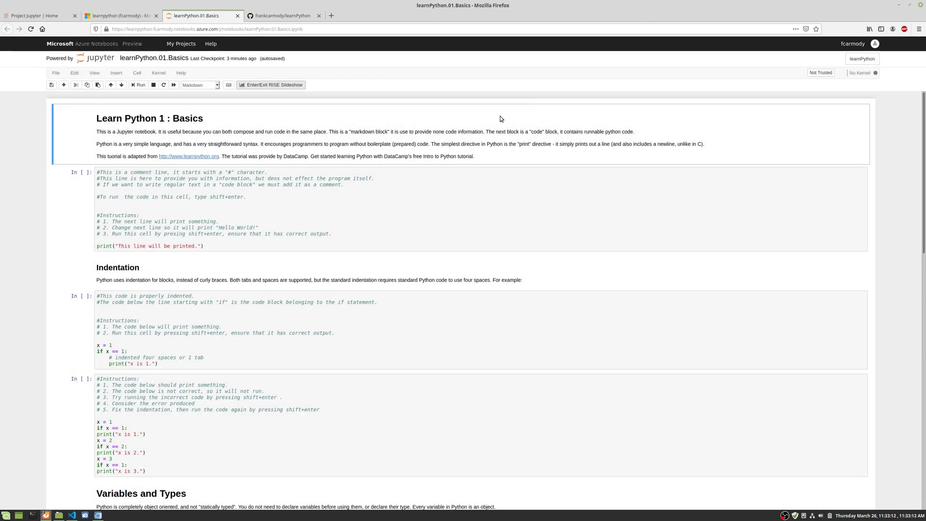
Attach the Python 3.6 kernel to the Basics notebook via Change kernel
double_click(864, 73)
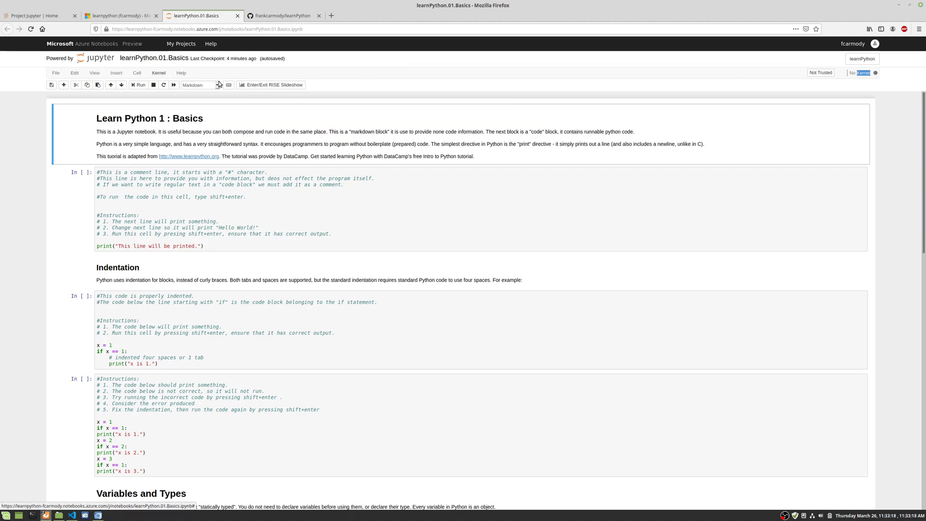
left_click(588, 146)
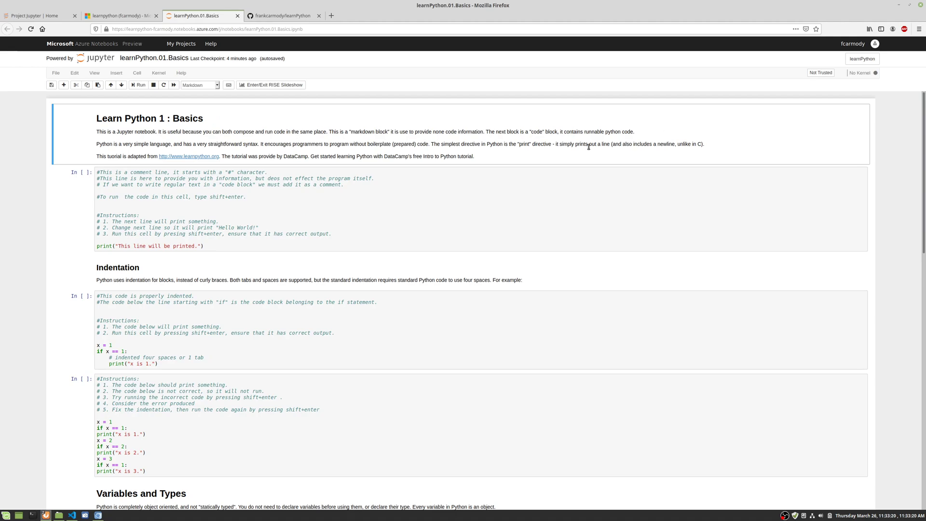
left_click(156, 74)
mouse_move(173, 144)
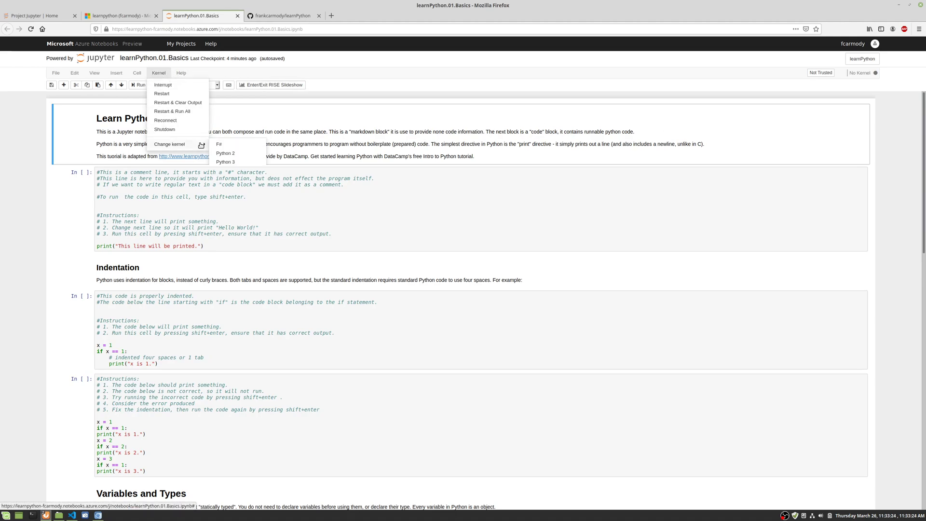
left_click(237, 163)
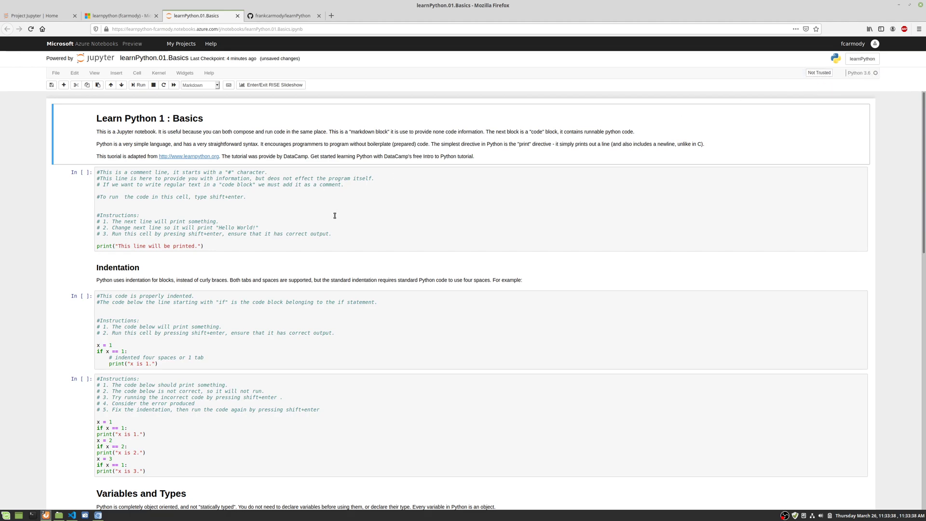
Select the first code cell and restart the Python 3.6 kernel, confirming the restart
left_click(398, 218)
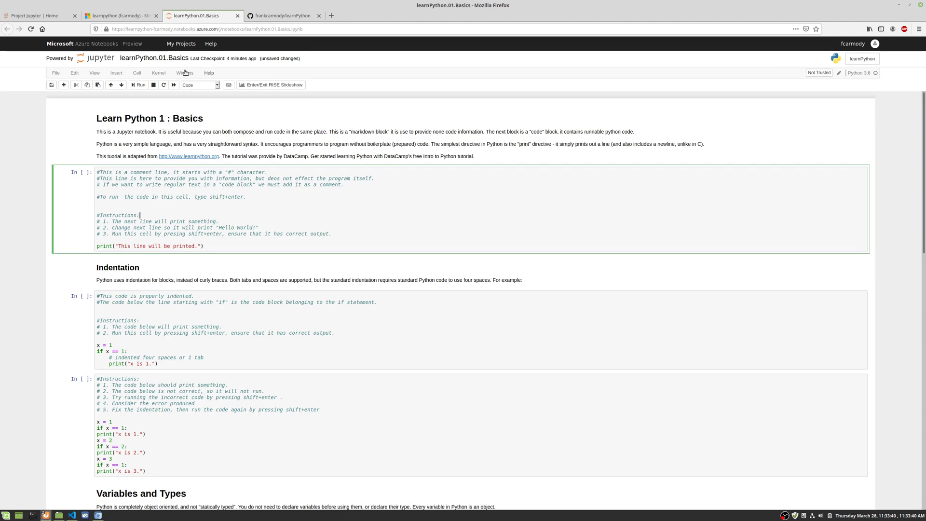
left_click(159, 73)
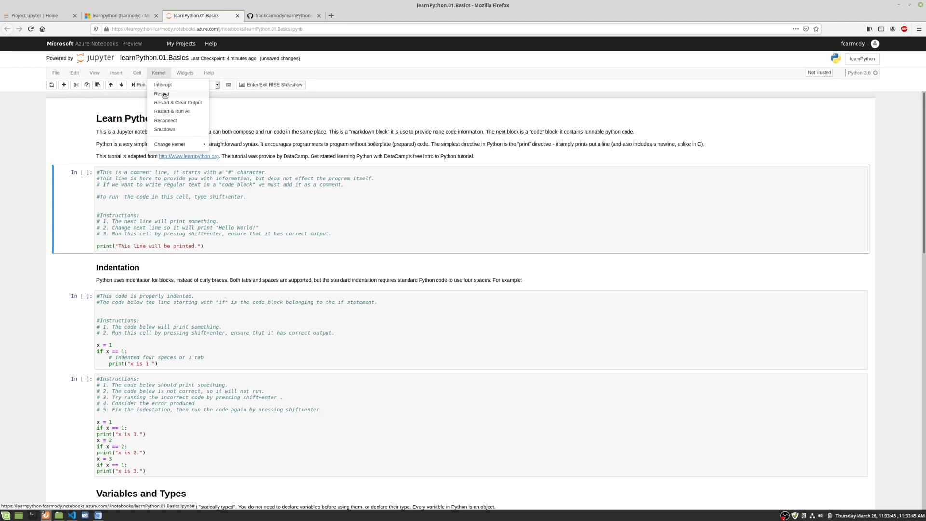
left_click(164, 94)
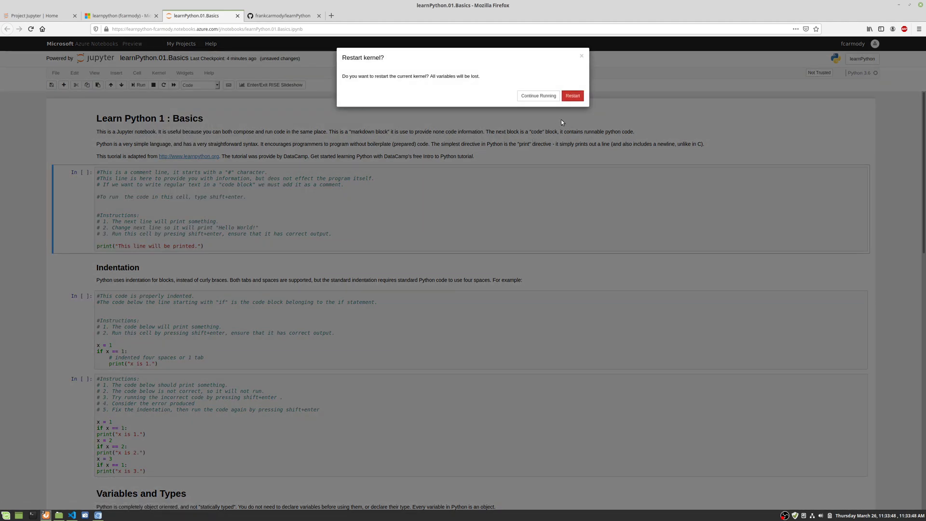
left_click(570, 99)
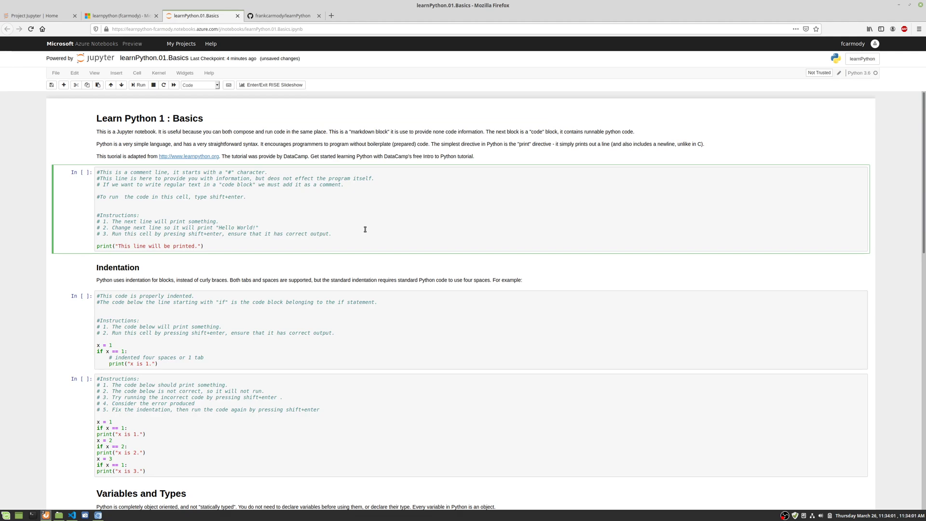
Run the first code cell and highlight its comment lines
key("shift+Return")
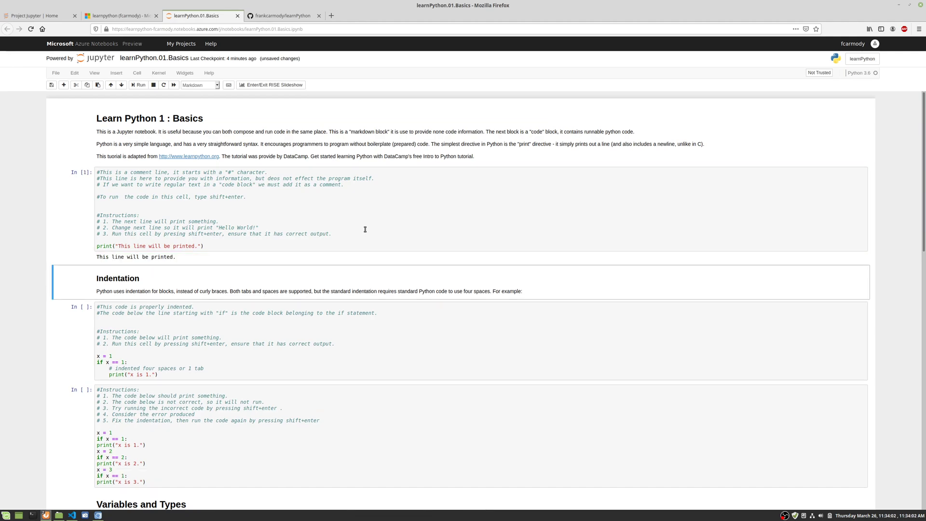
left_click_drag(97, 173, 351, 233)
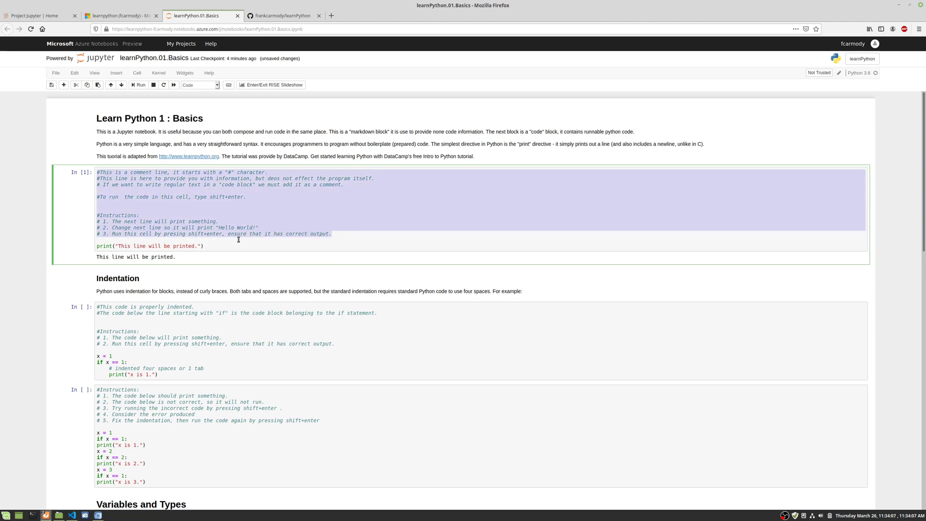
left_click(222, 244)
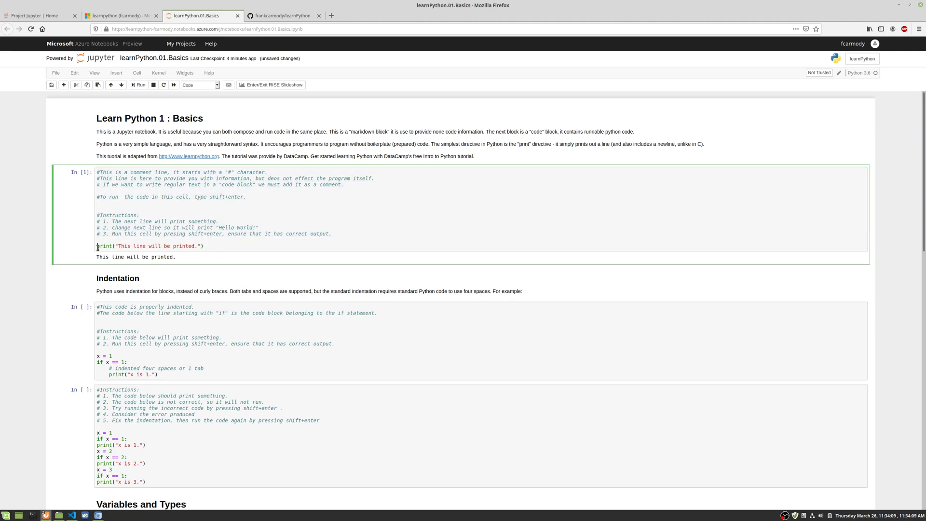
Highlight the print line and its output, then select the word 'printed'
left_click_drag(97, 246, 204, 246)
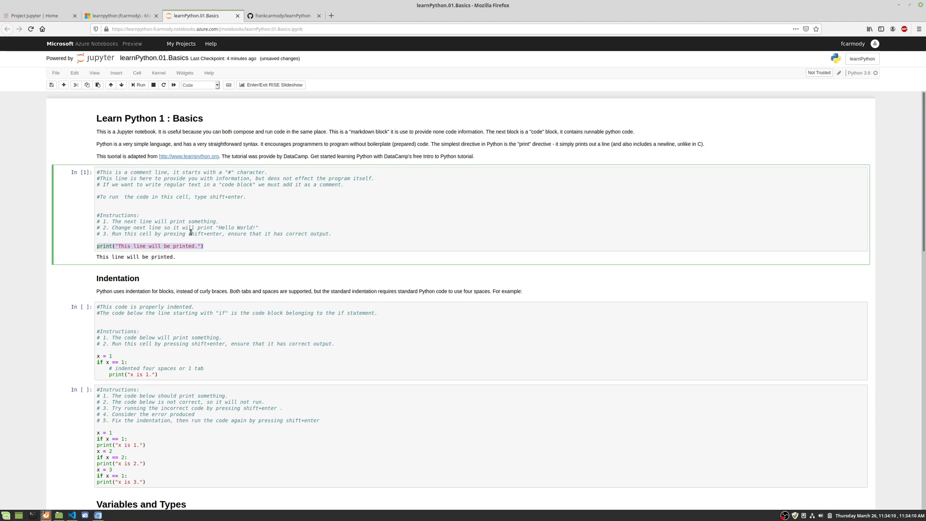
left_click(214, 248)
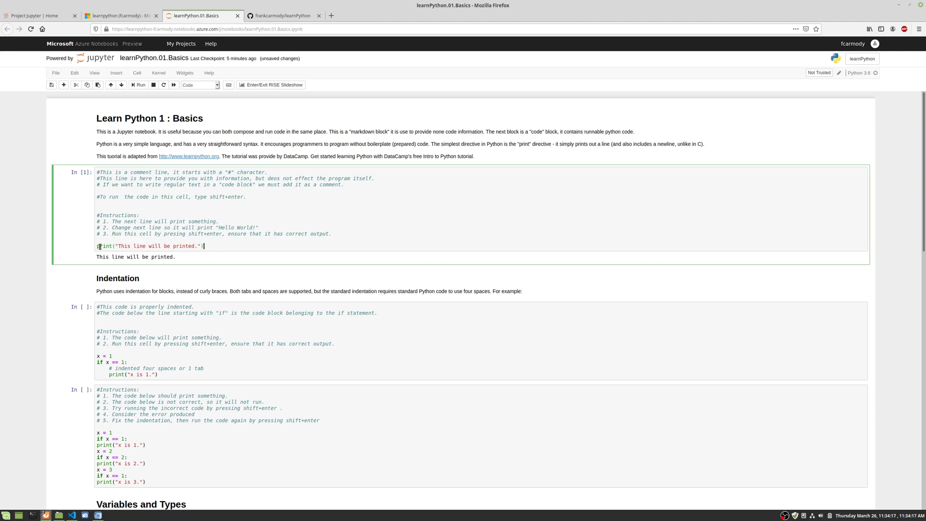
left_click_drag(97, 247, 218, 246)
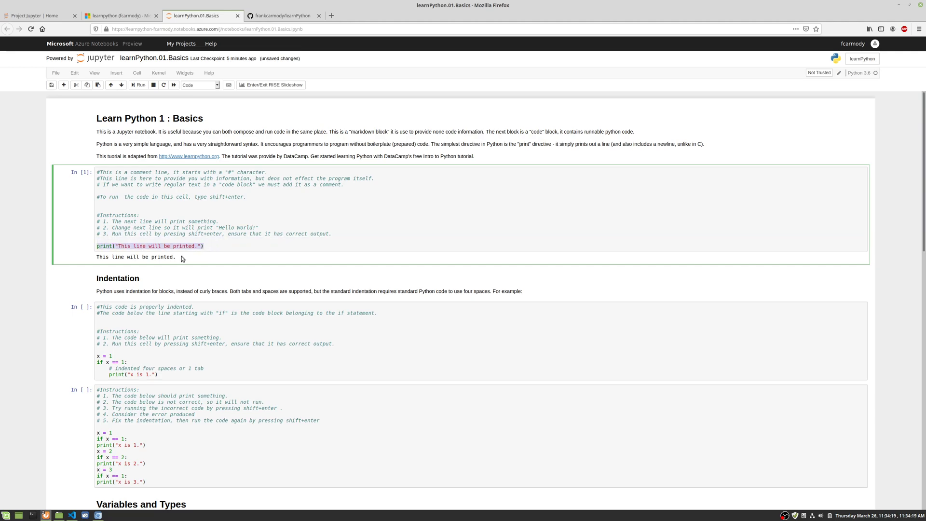
left_click_drag(99, 257, 182, 258)
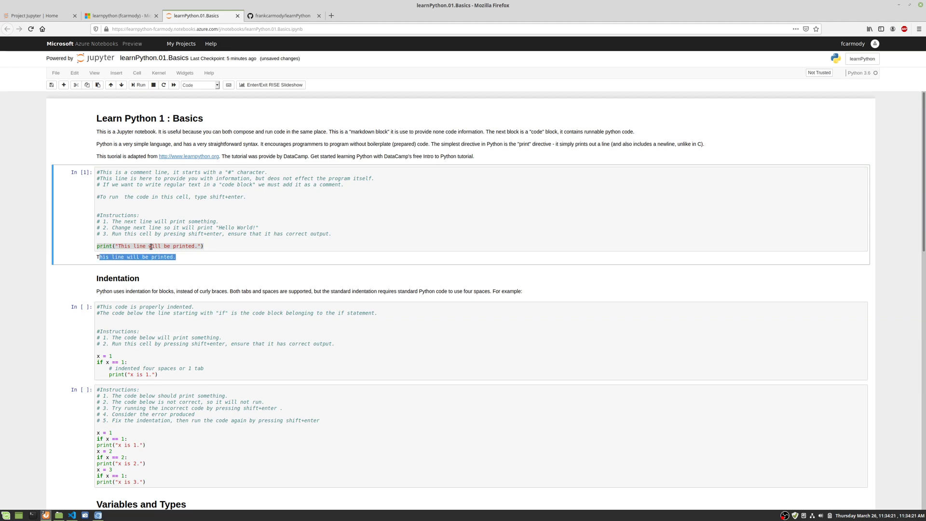
left_click(180, 246)
double_click(184, 246)
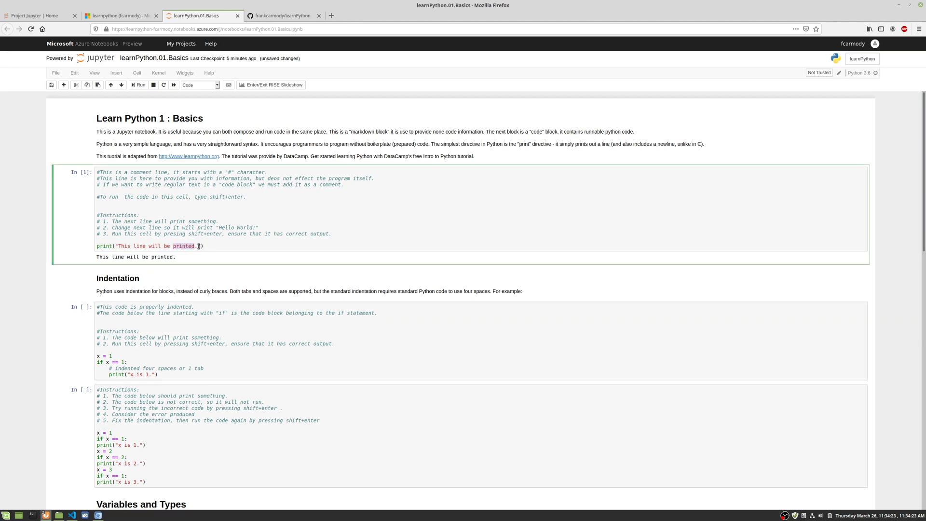
Append ' amazing well!' after 'printed' in the print string and rerun the cell
left_click(198, 246)
type("amazing")
type(" well!")
left_click(163, 203)
key("shift+Return")
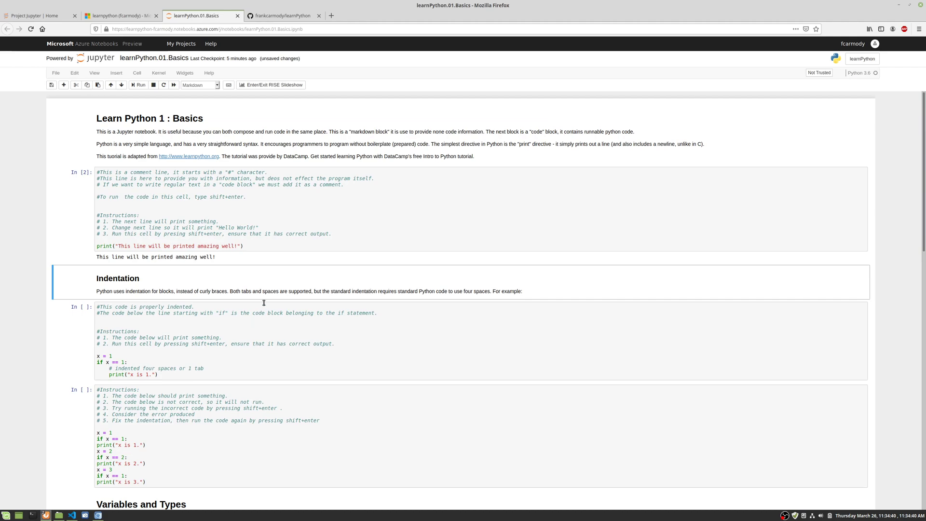
left_click(283, 231)
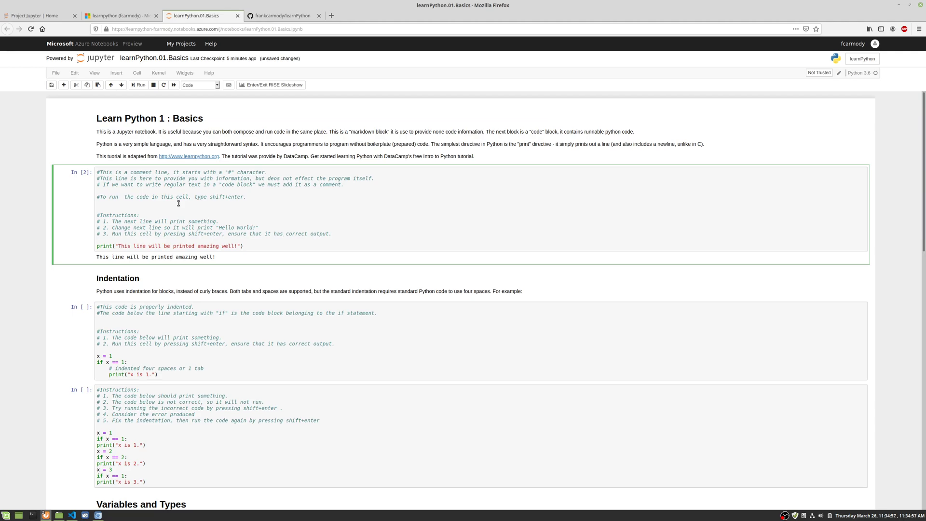
left_click(283, 234)
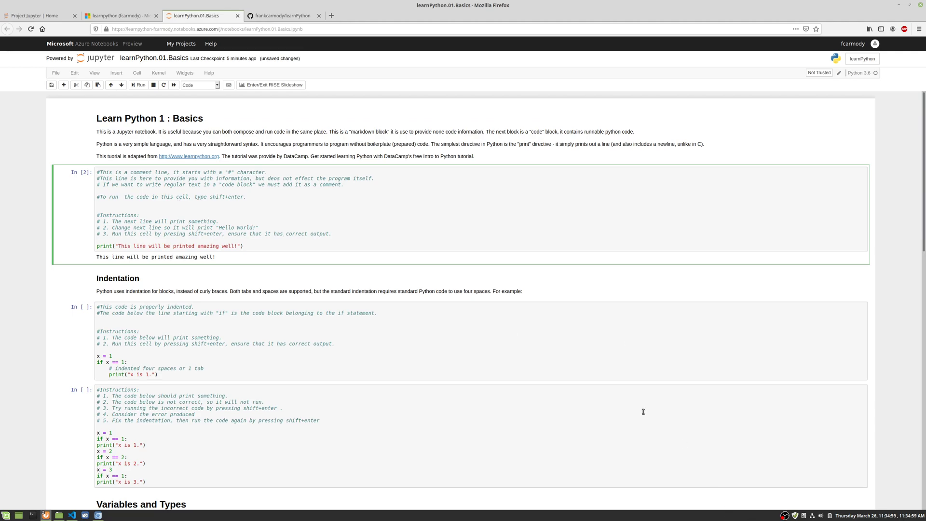